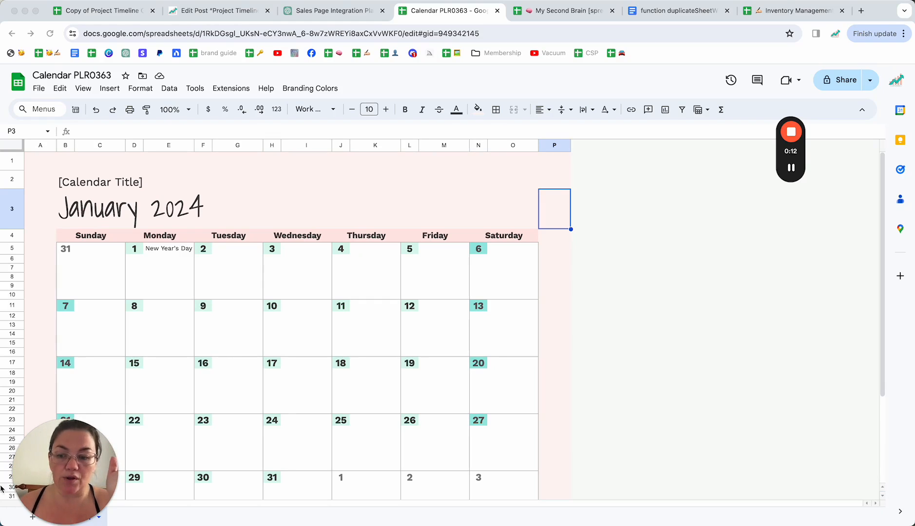
Duplicate the Jan sheet and delete that copy again.
drag(66, 486, 686, 289)
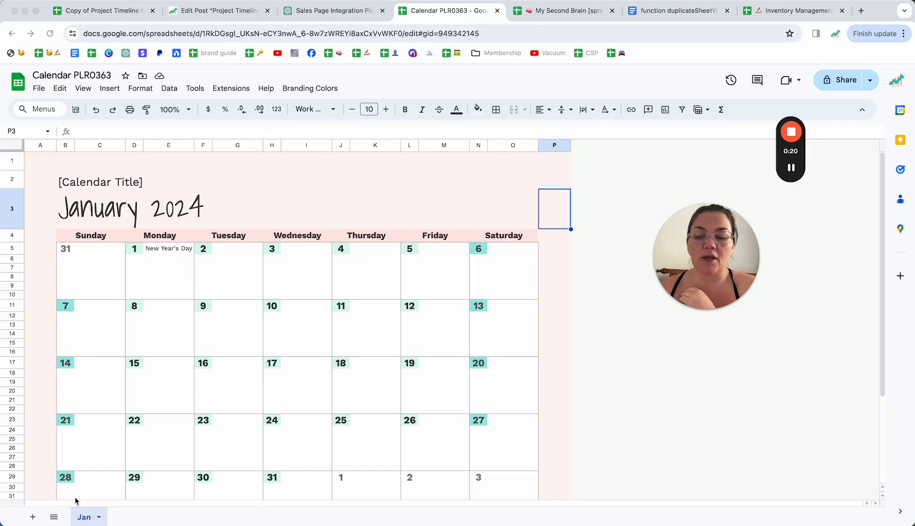
click(99, 521)
click(99, 520)
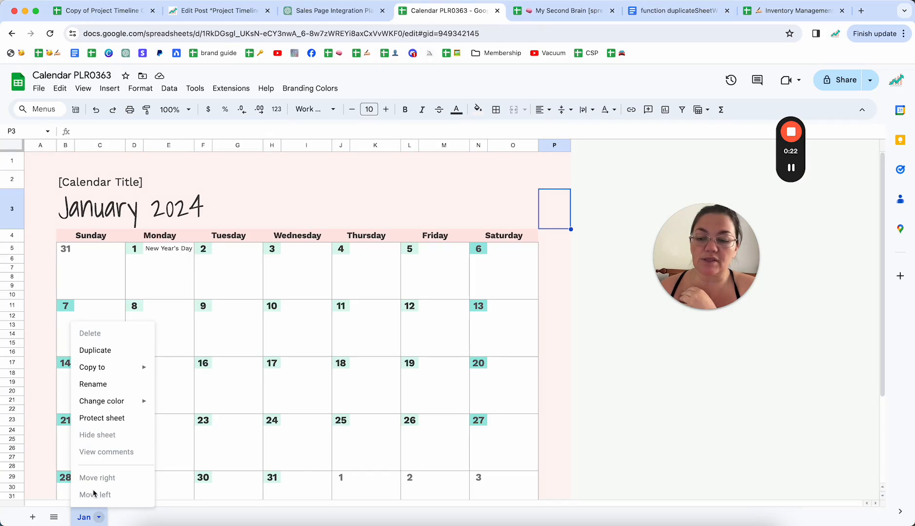
mouse_move(95, 370)
click(96, 351)
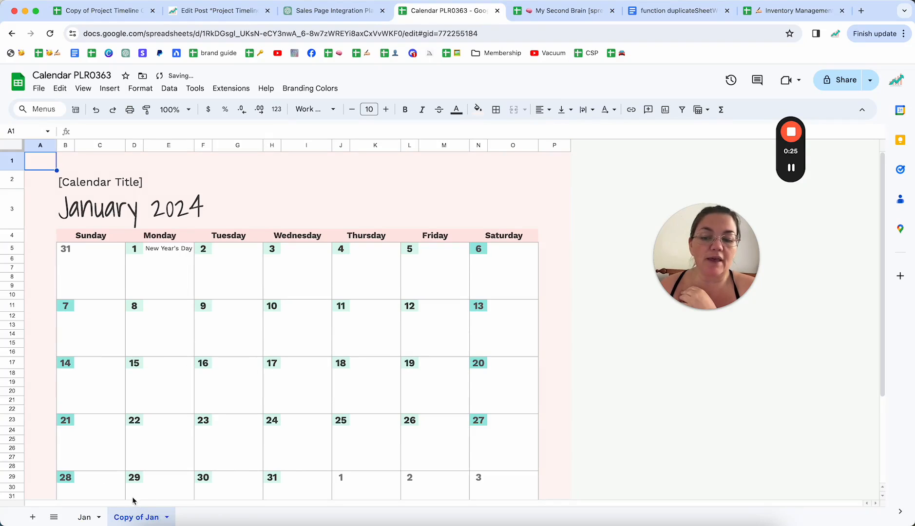
click(167, 518)
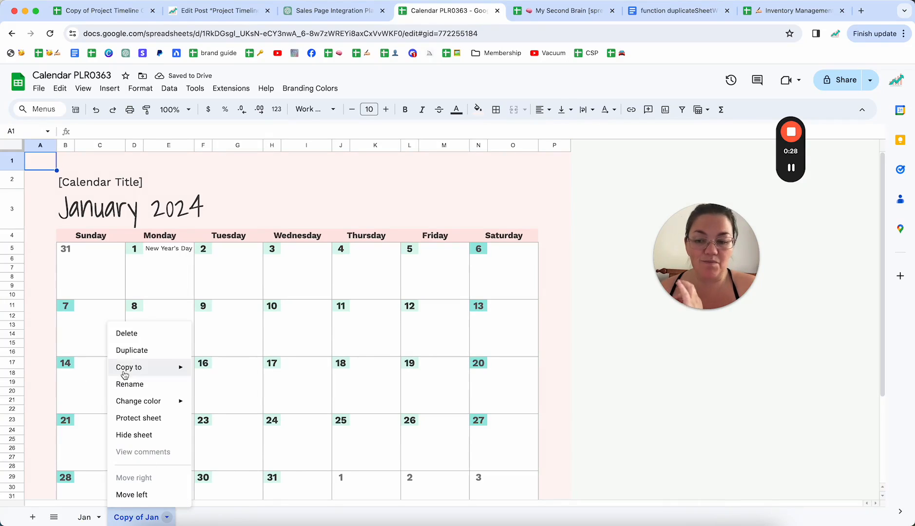
click(125, 336)
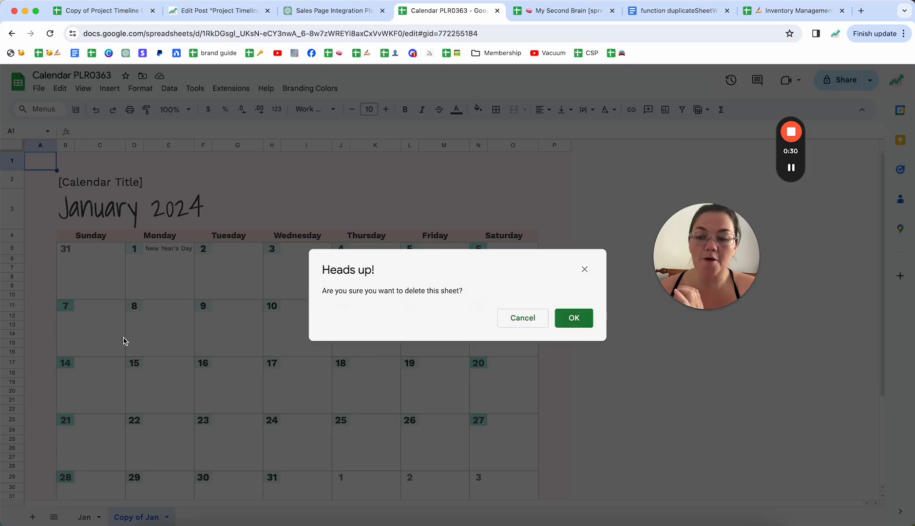
click(589, 319)
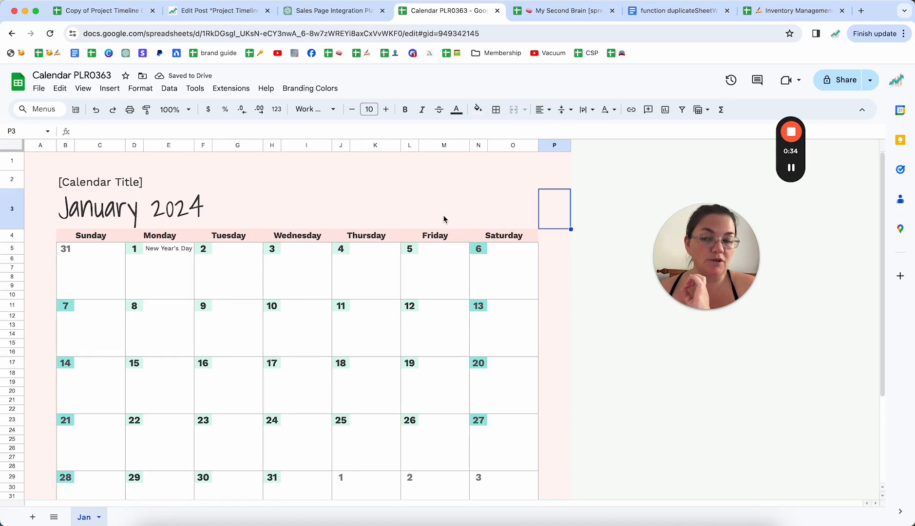
Copy the entire duplicateSheetWithProtections() script from the Google Docs document.
click(649, 15)
click(418, 240)
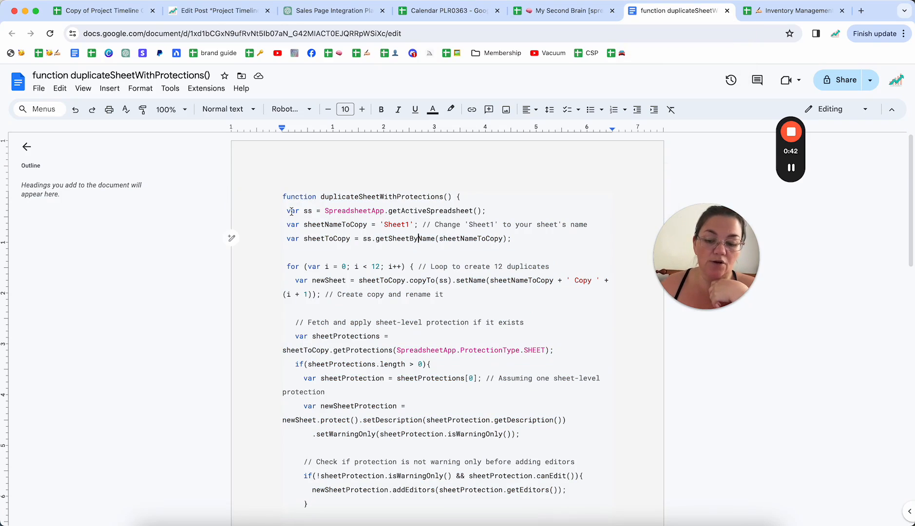
key(super+a)
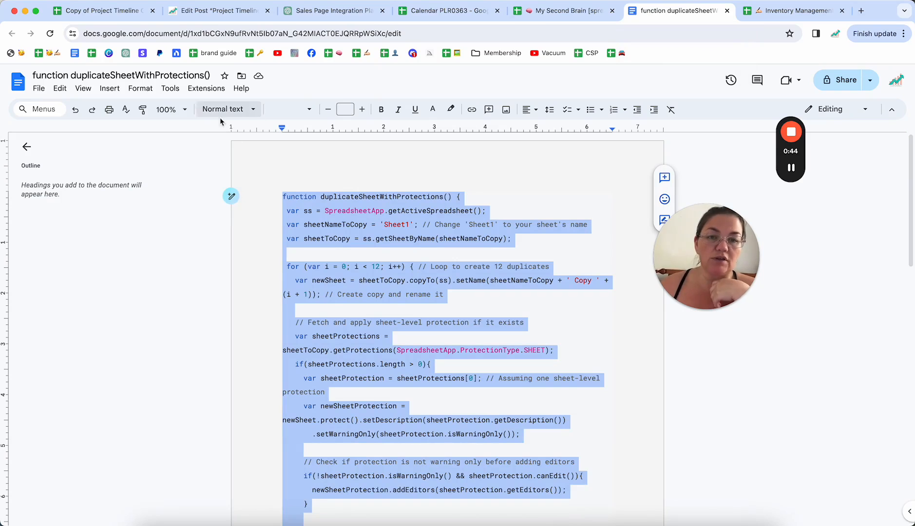
Open the Apps Script editor for the Calendar PLR0363 spreadsheet and dismiss the signed-in account notice.
click(446, 10)
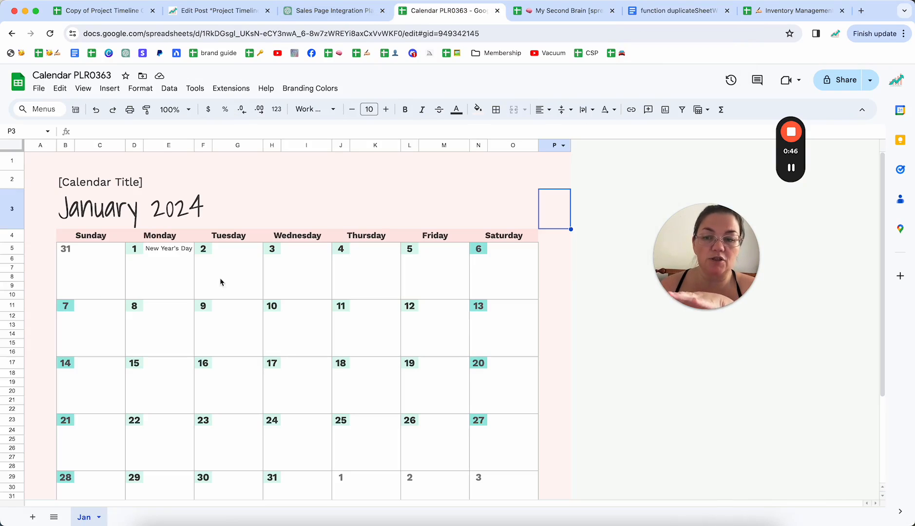
click(237, 91)
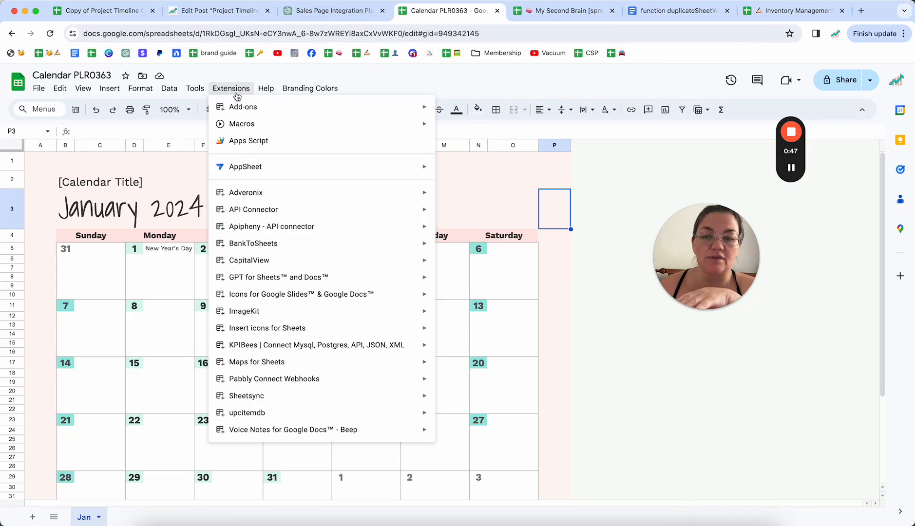
click(251, 142)
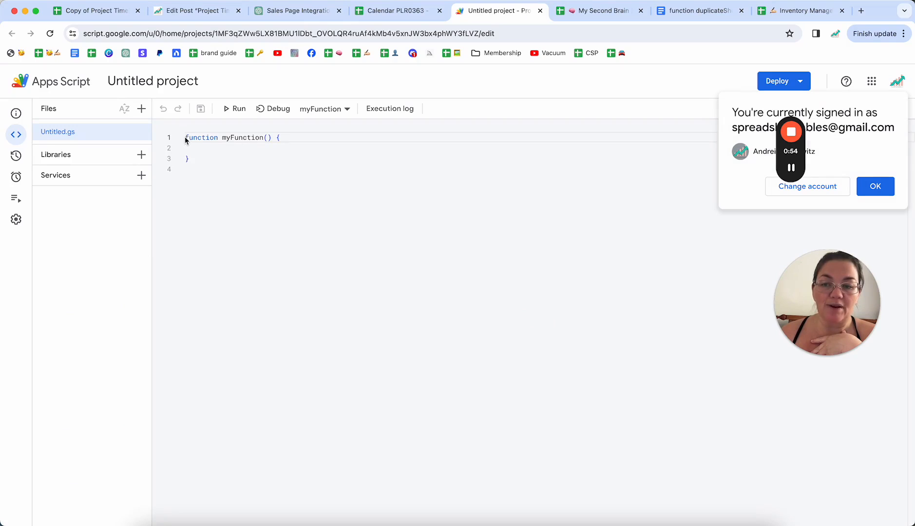
click(880, 188)
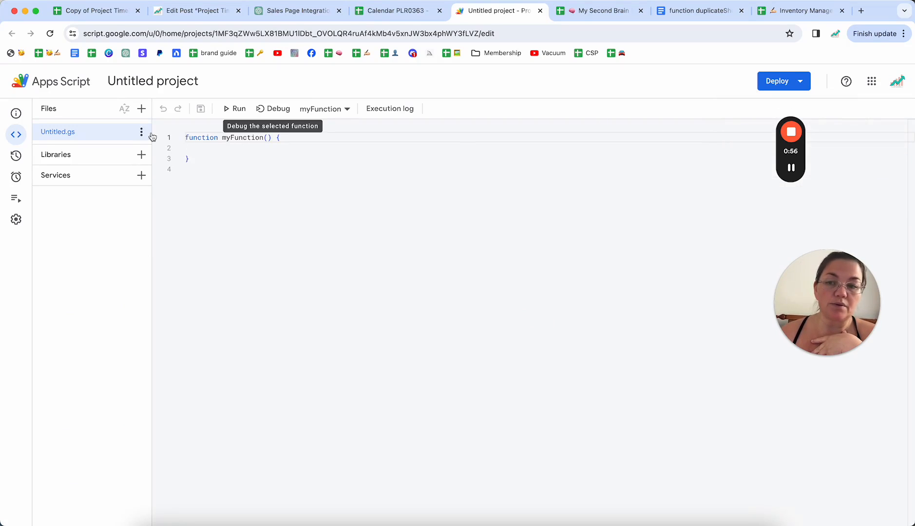
Replace the default myFunction code in Untitled.gs with the copied duplicateSheetWithProtections script and save the project.
drag(184, 168, 184, 141)
key(BackSpace)
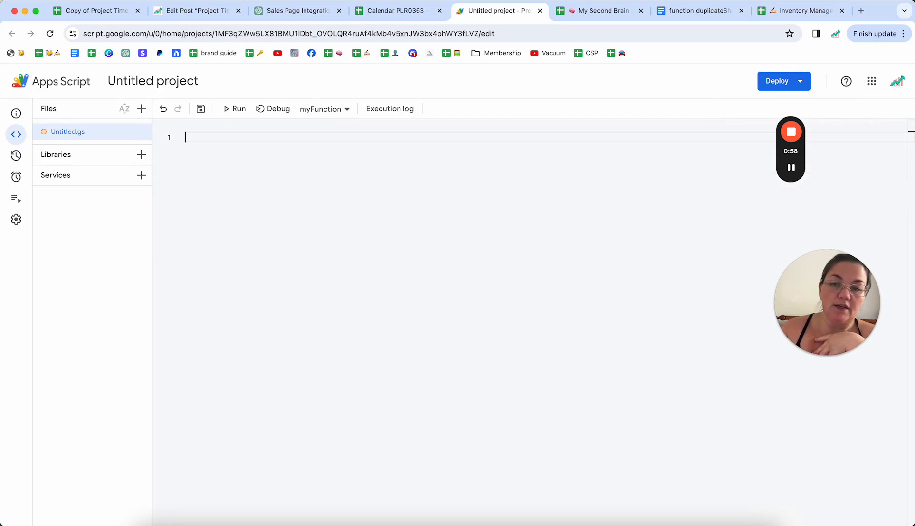
key(super+v)
scroll(325, 251, up, 5)
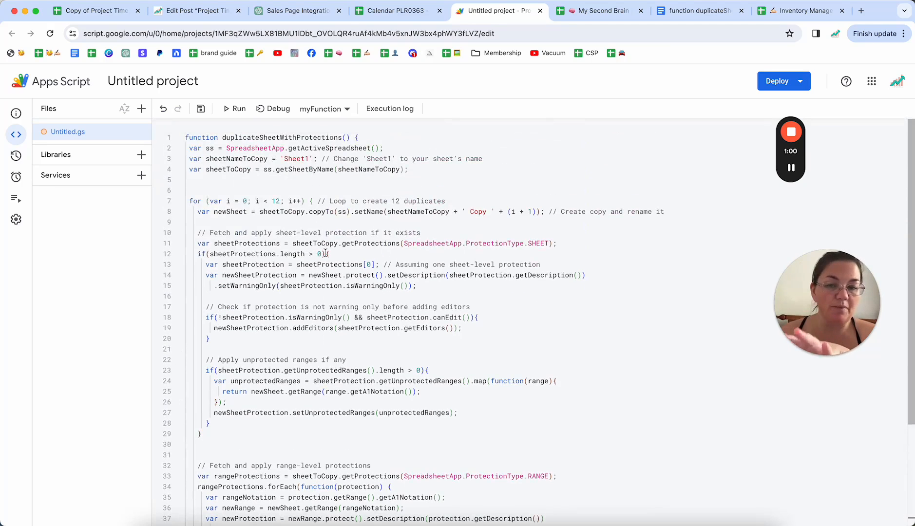
click(201, 108)
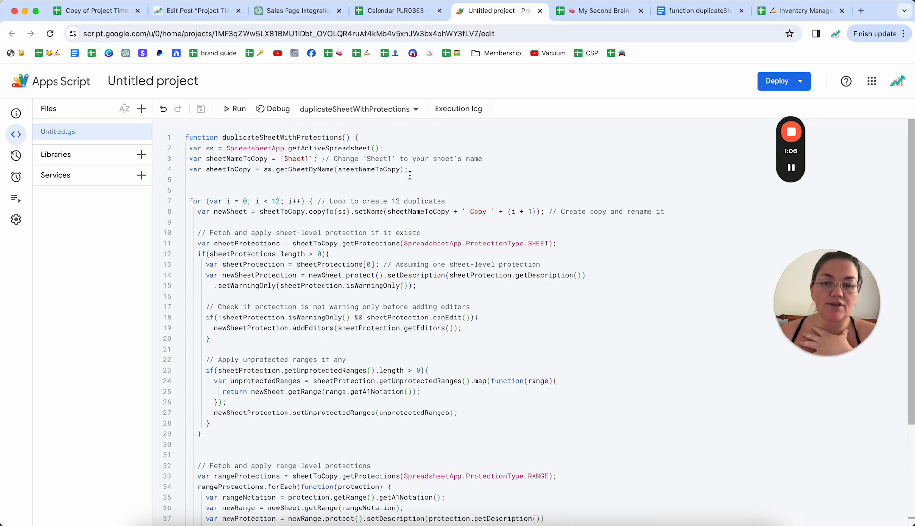
Set the script's sheetNameToCopy variable to 'Jan', matching the calendar's sheet name.
drag(284, 159, 310, 160)
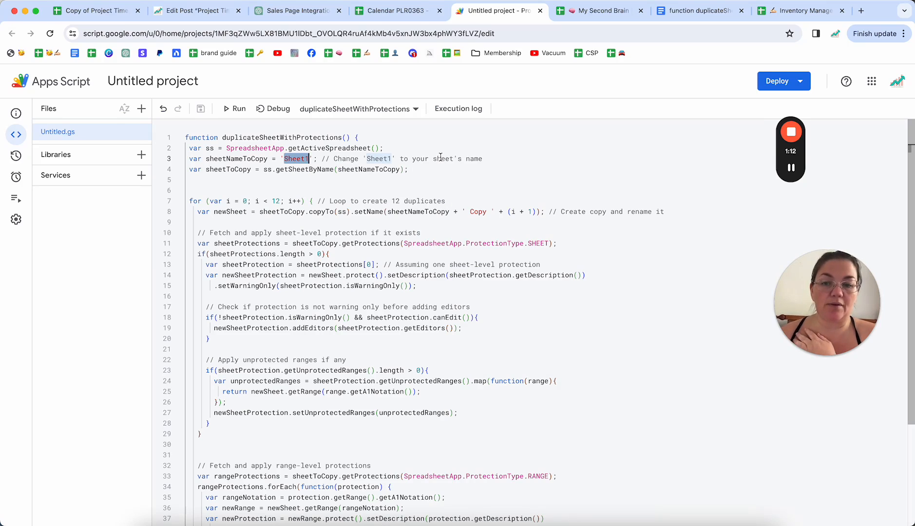
click(393, 11)
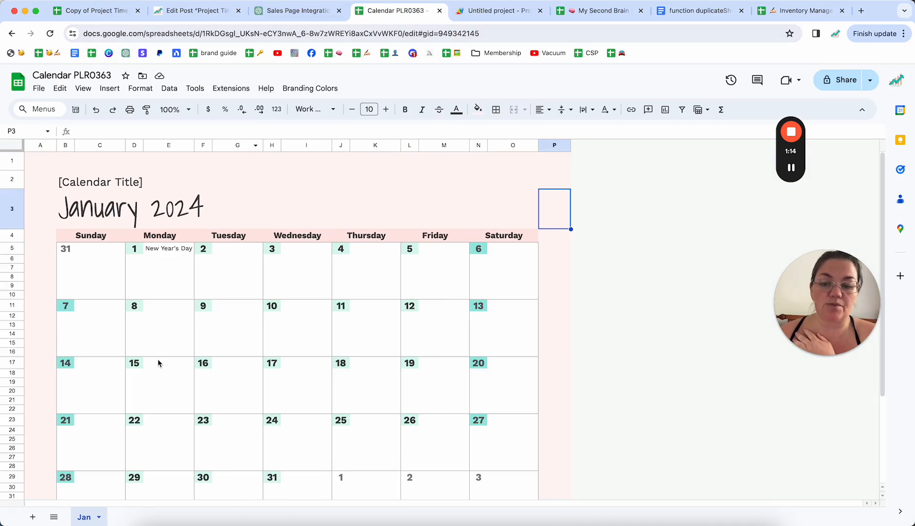
click(492, 11)
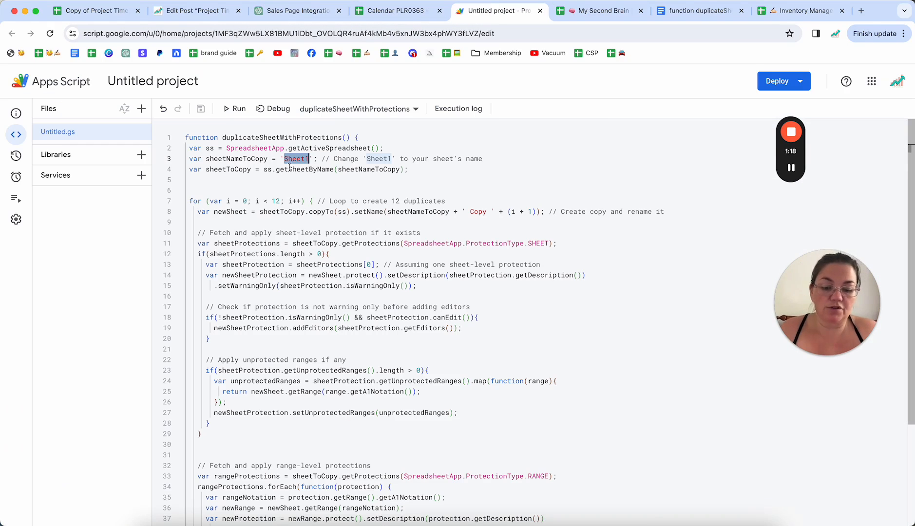
text(Jan)
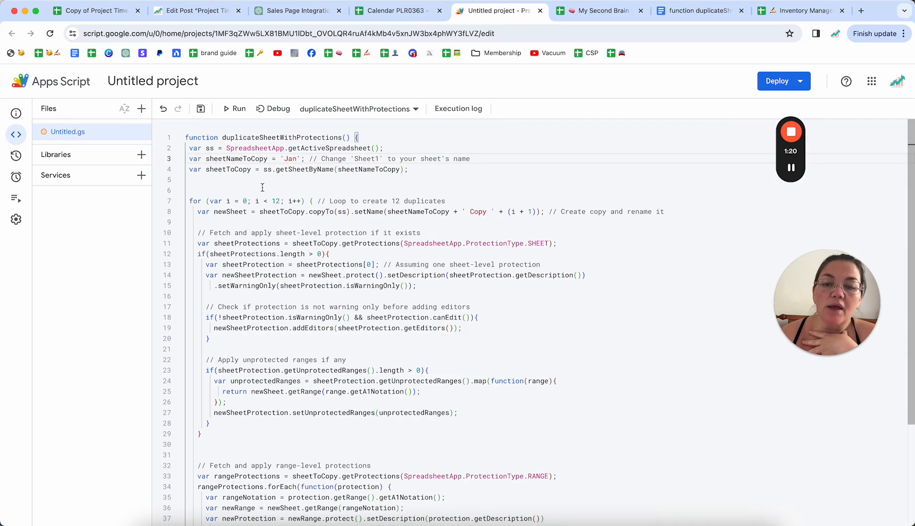
Change the loop limit on line 7 to 11 and save the script project.
double_click(276, 200)
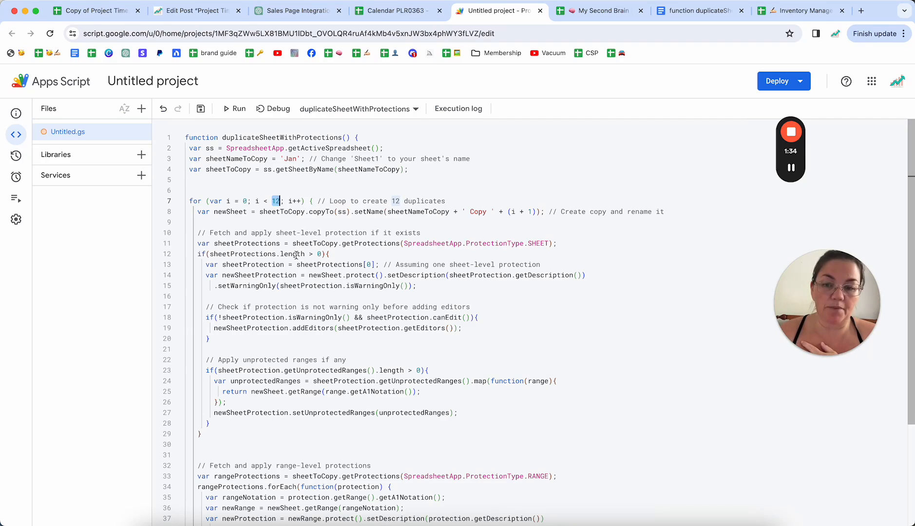
text(11)
click(280, 306)
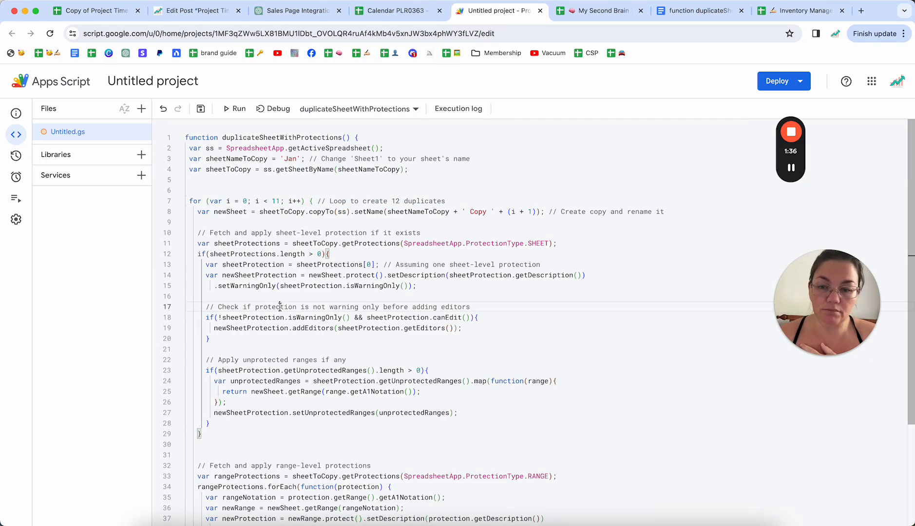
click(201, 110)
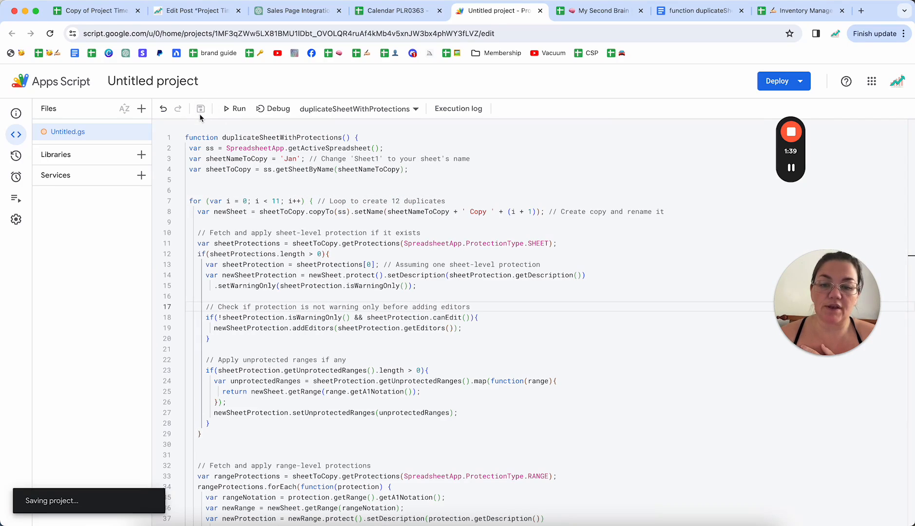
Run duplicateSheetWithProtections and check the duplicated sheets in the Calendar PLR0363 spreadsheet.
click(234, 110)
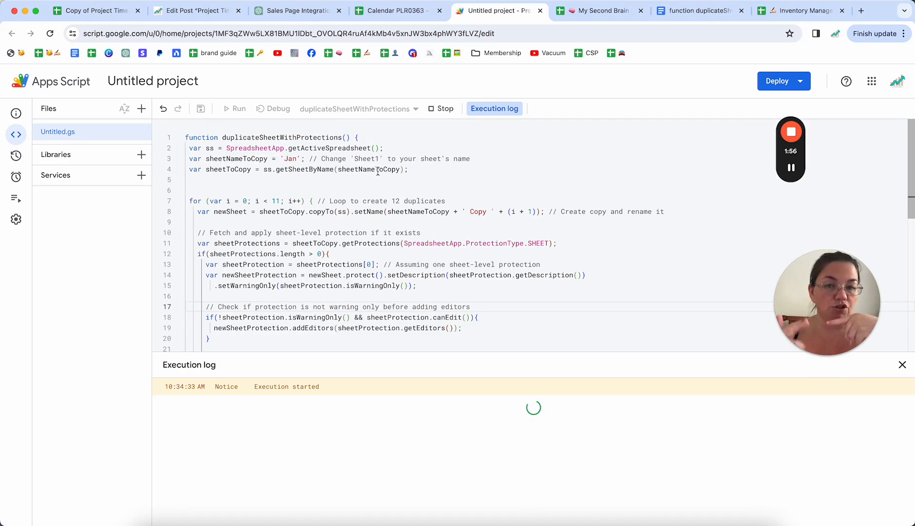
click(385, 12)
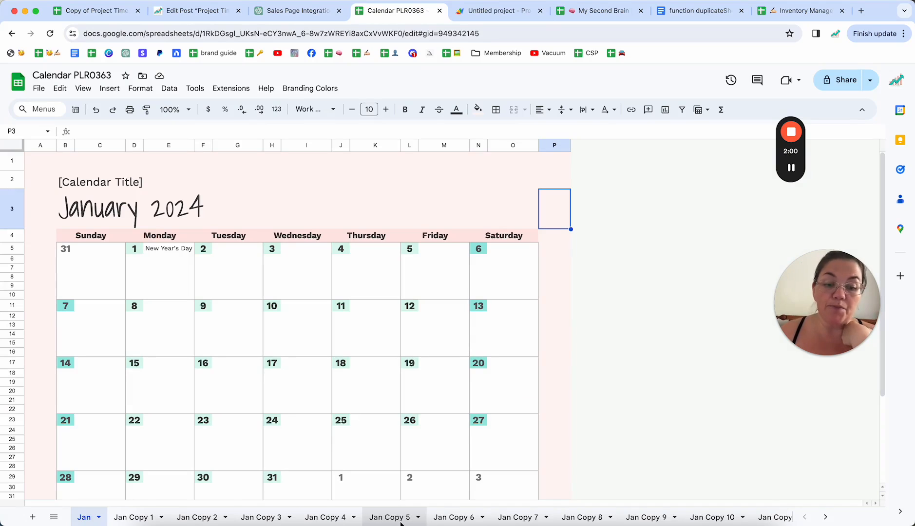
click(825, 518)
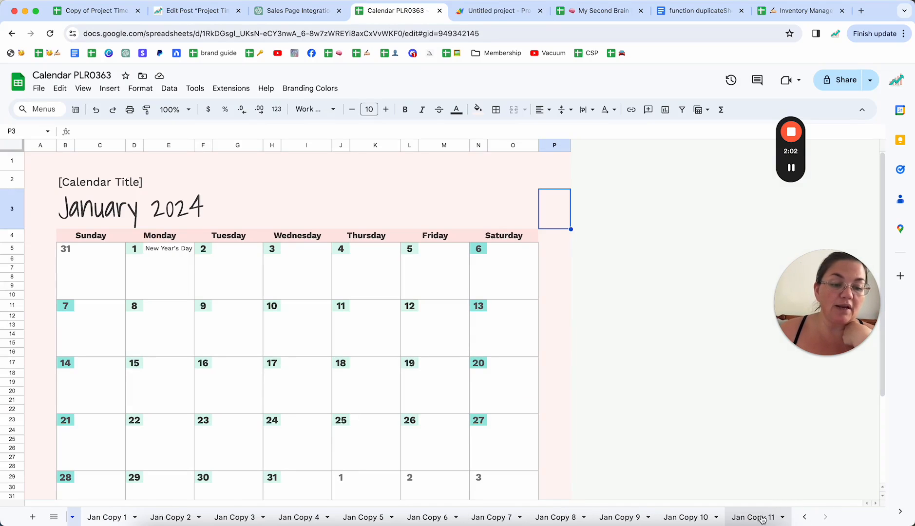
click(805, 518)
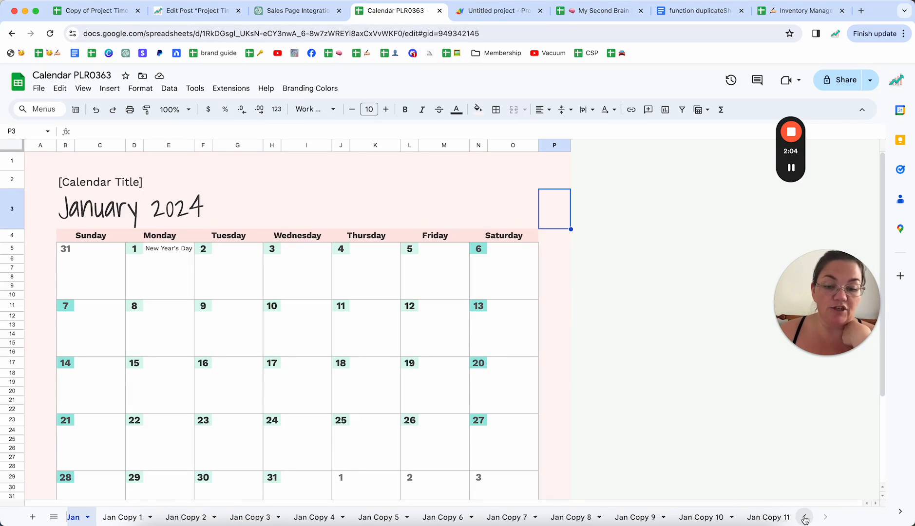
Rename the Jan Copy 1 sheet as Feb.
double_click(123, 519)
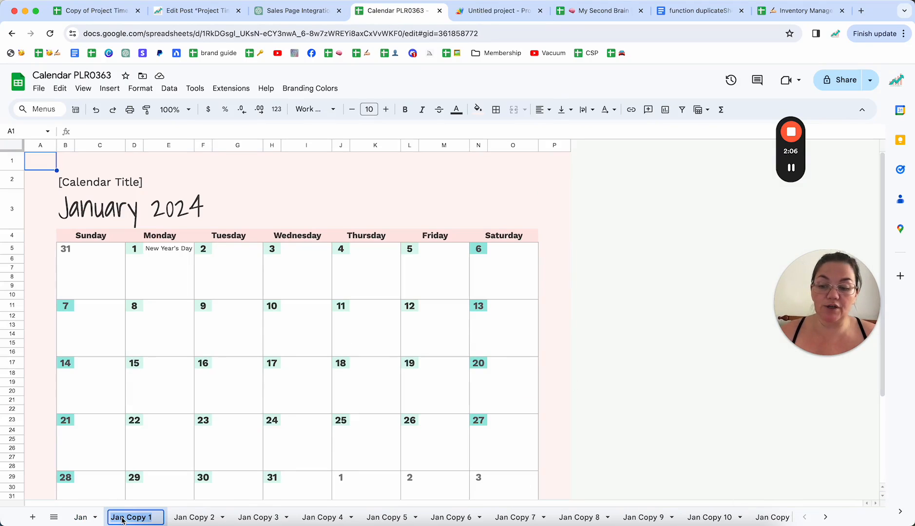
text(feb)
key(BackSpace)
key(BackSpace)
key(BackSpace)
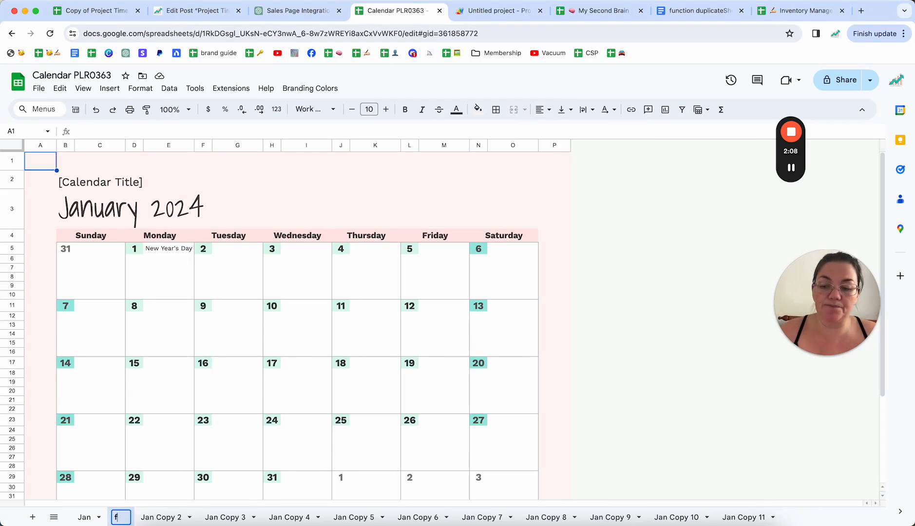
text(Feb)
Link the Feb sheet's month heading in B3 to the Jan sheet with the formula =eomonth(Jan!B3,1).
click(77, 205)
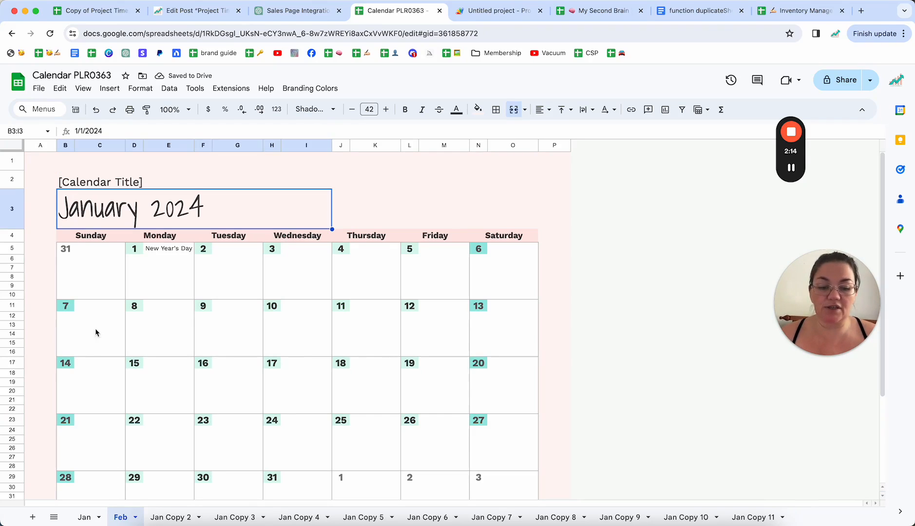
text(=)
click(84, 513)
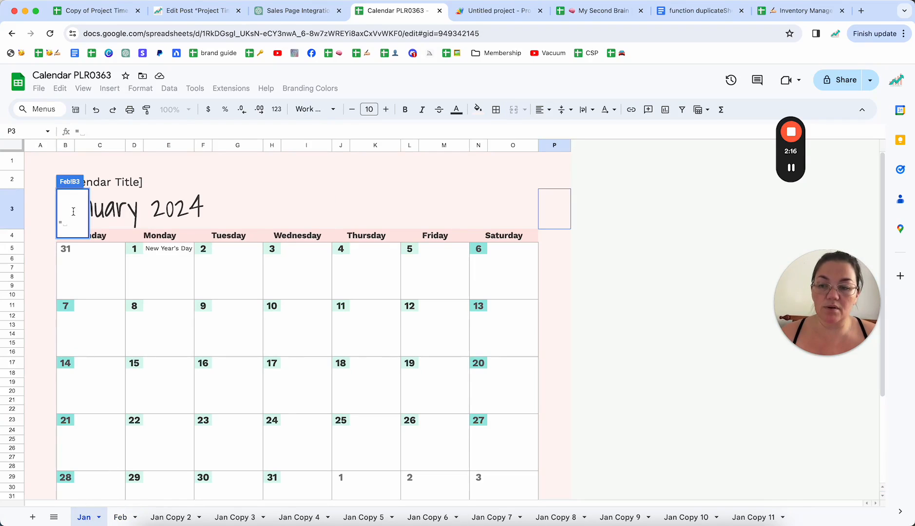
click(119, 218)
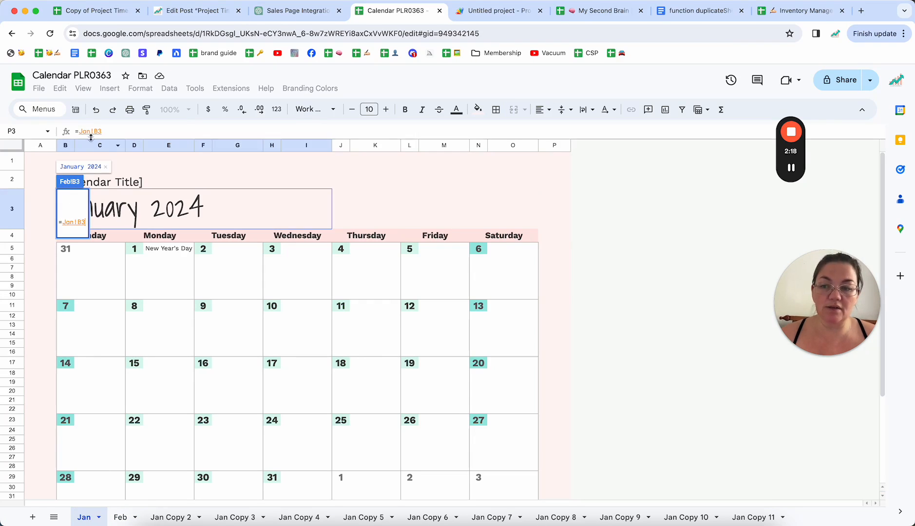
click(80, 132)
text(EOMONTH)
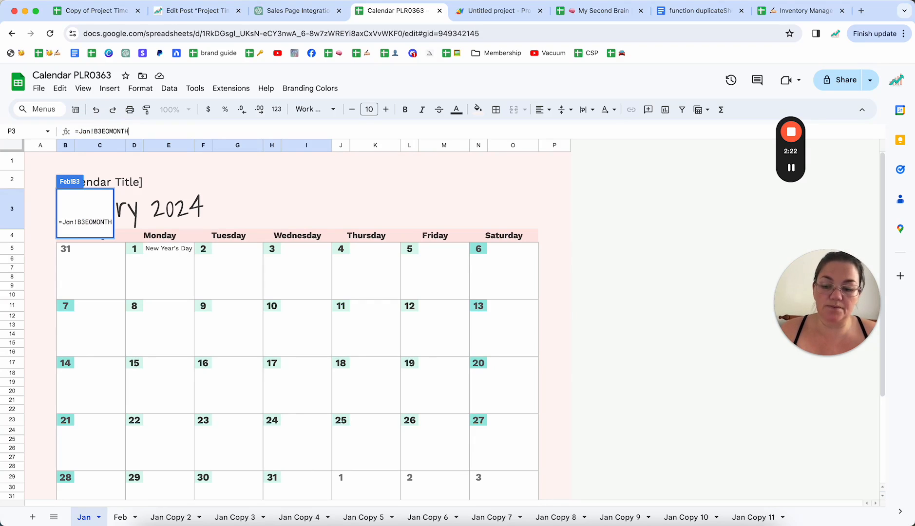
key(super+a)
text(=e)
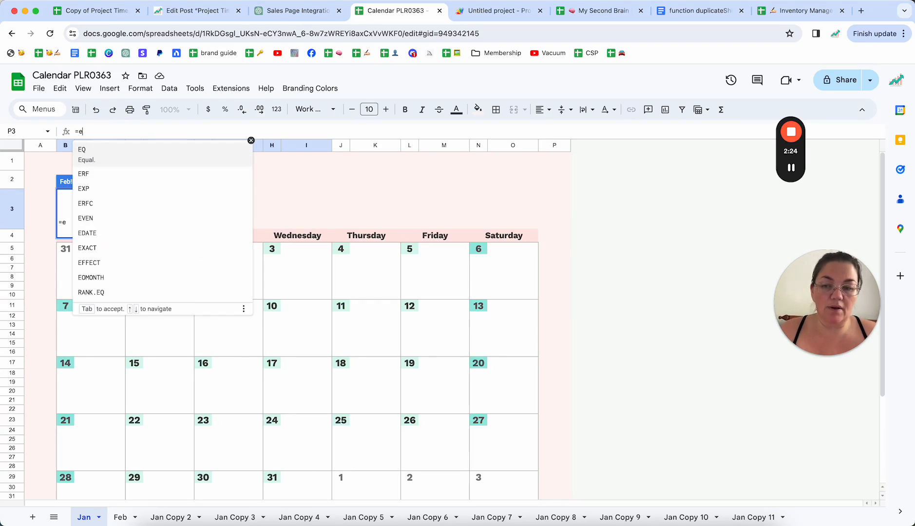
text(omonth()
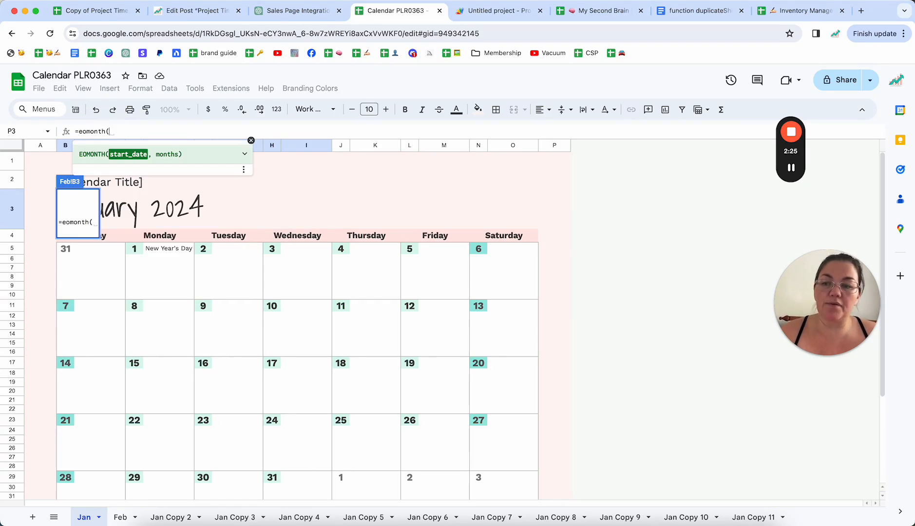
click(125, 212)
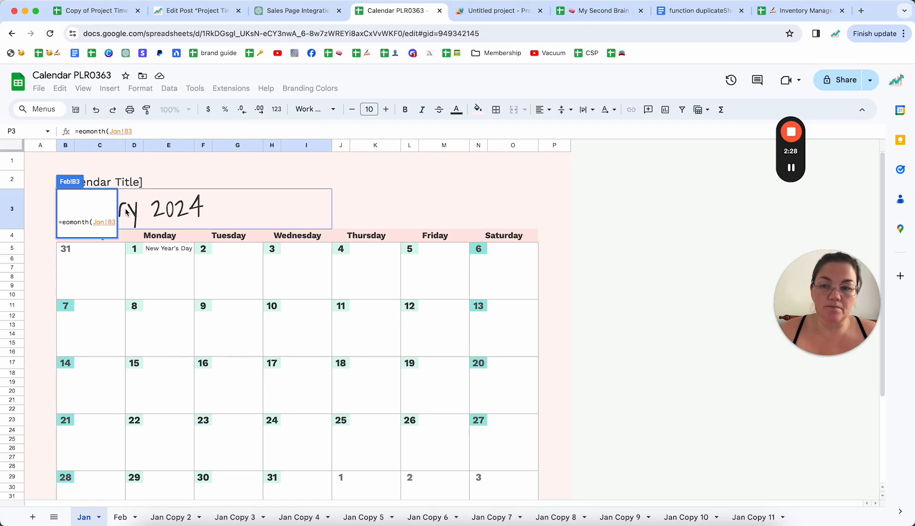
text(,1)
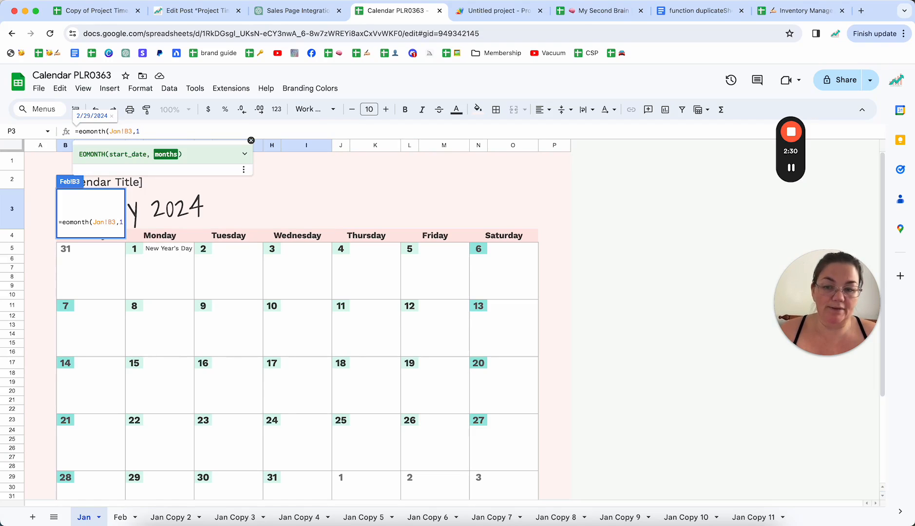
text())
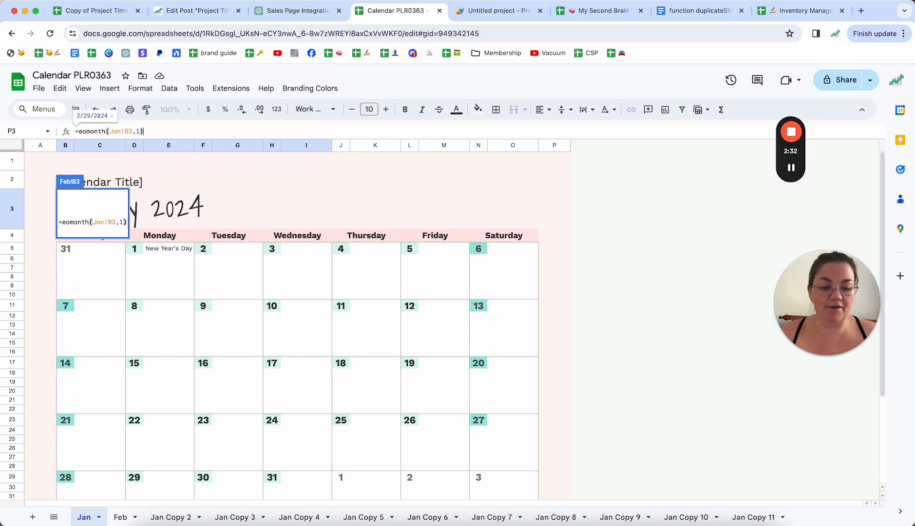
key(Return)
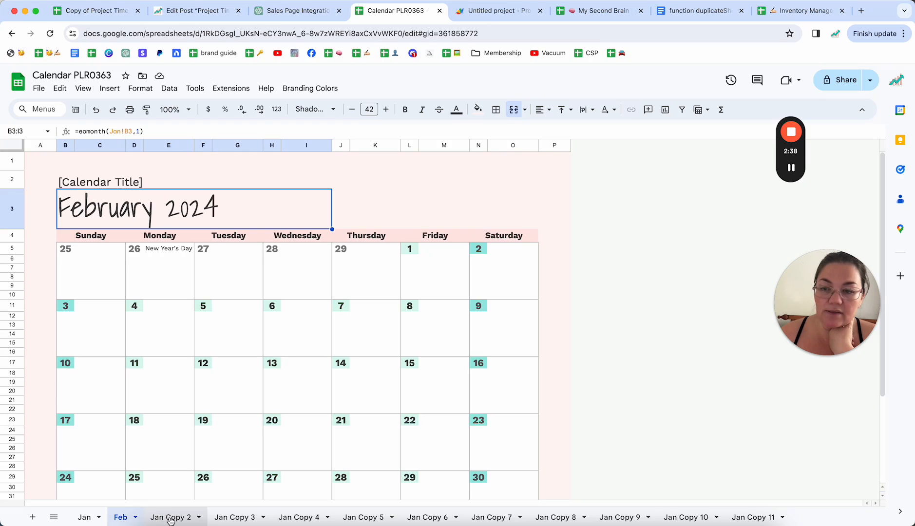
Rename the Jan Copy 2 sheet as Mar.
click(171, 520)
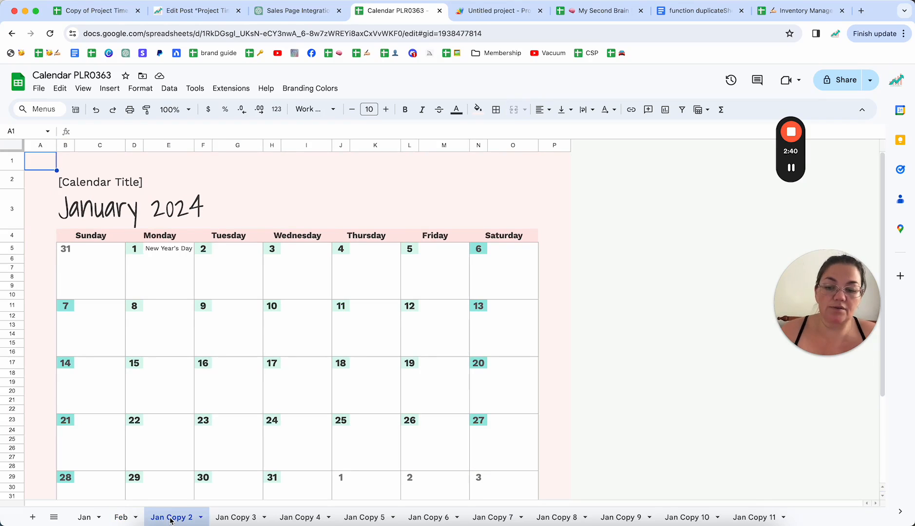
double_click(170, 520)
text(Mar)
Copy Feb's heading formula into the Mar sheet's month heading and change it to =eomonth(Jan!B3,2).
click(86, 212)
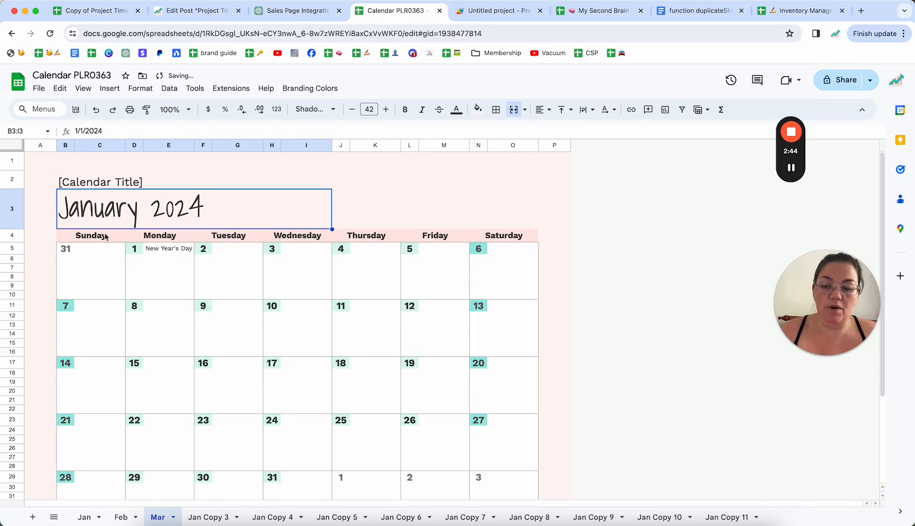
click(121, 518)
key(cmd+c)
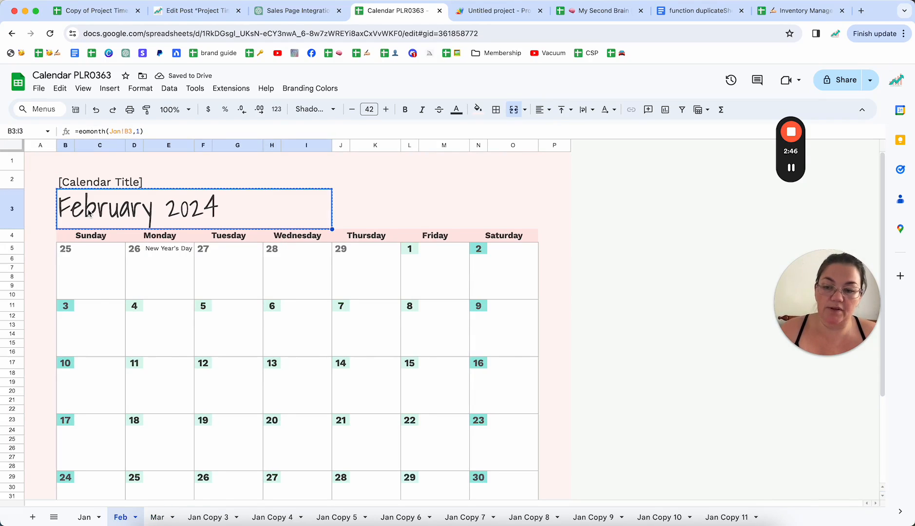
click(158, 517)
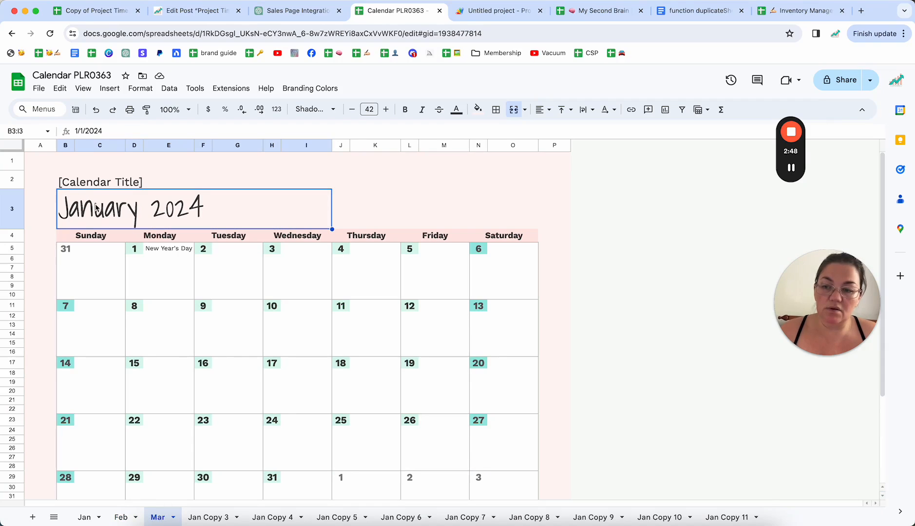
key(super+v)
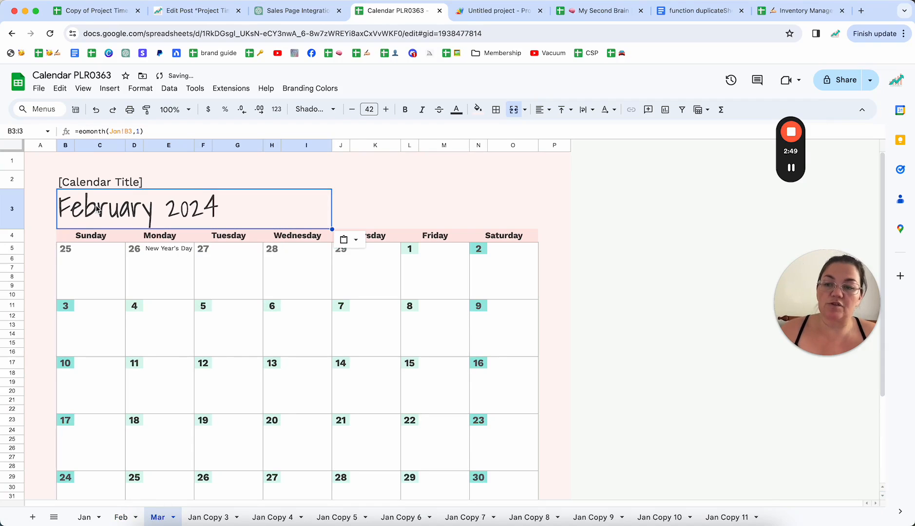
click(139, 131)
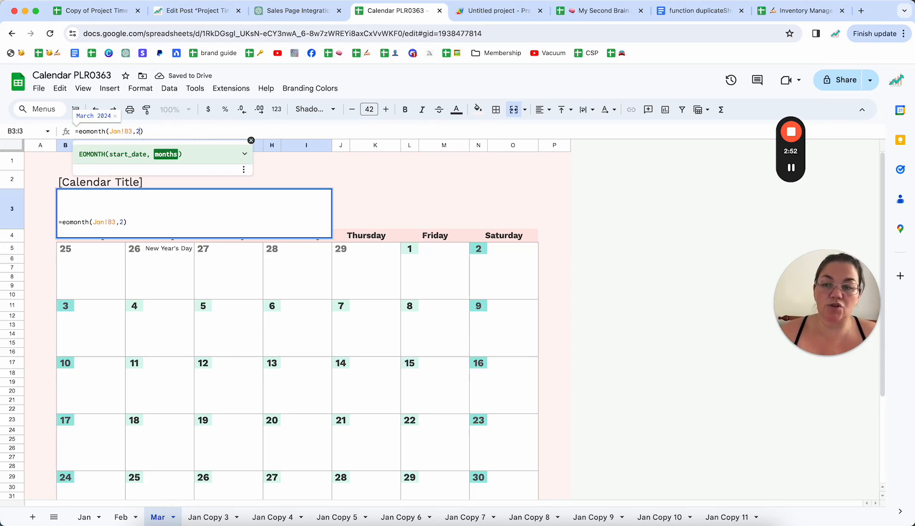
key(BackSpace)
text(2)
key(Return)
Paste the copied formula into Jan Copy 3's month heading with the months argument set to 3, and rename the sheet as Apr.
click(198, 518)
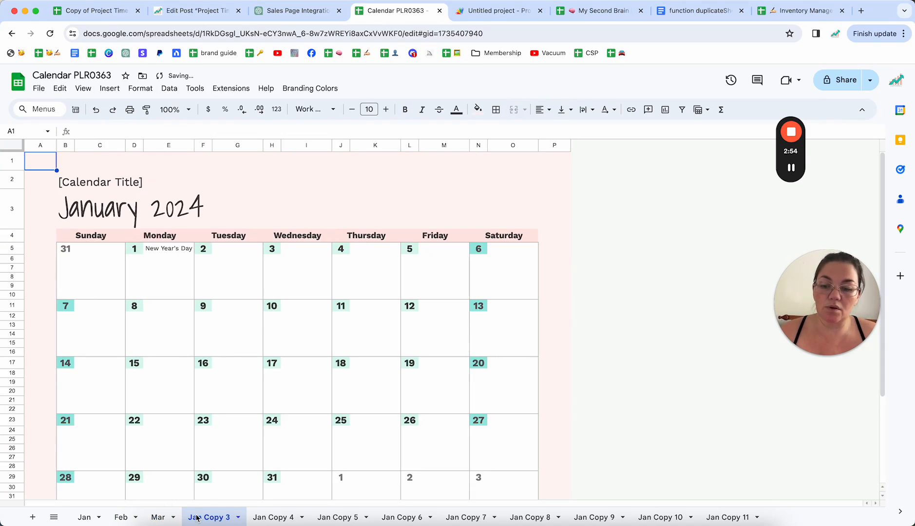
double_click(89, 211)
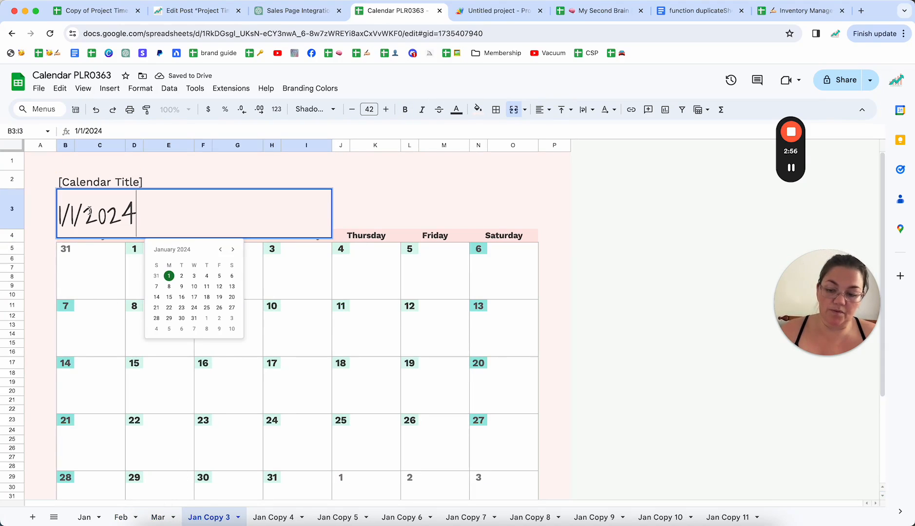
key(Escape)
key(ctrl+v)
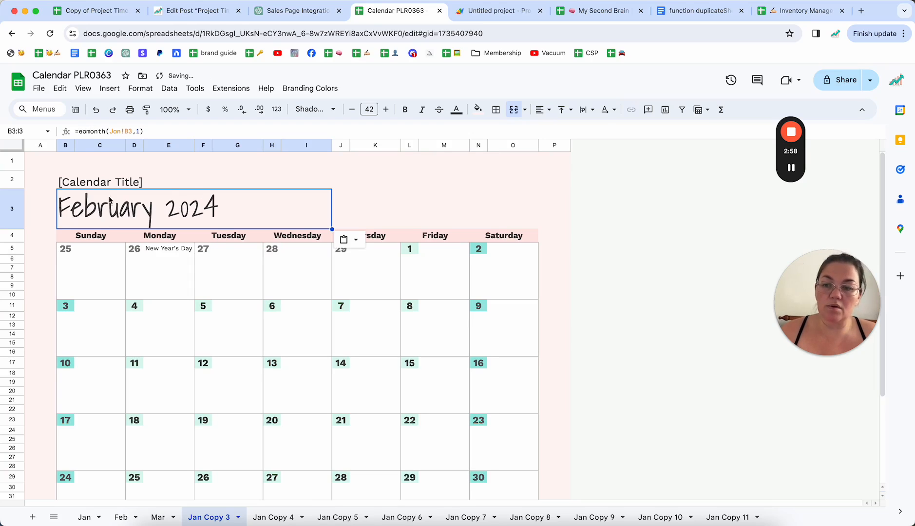
click(140, 131)
key(BackSpace)
text(3)
key(Return)
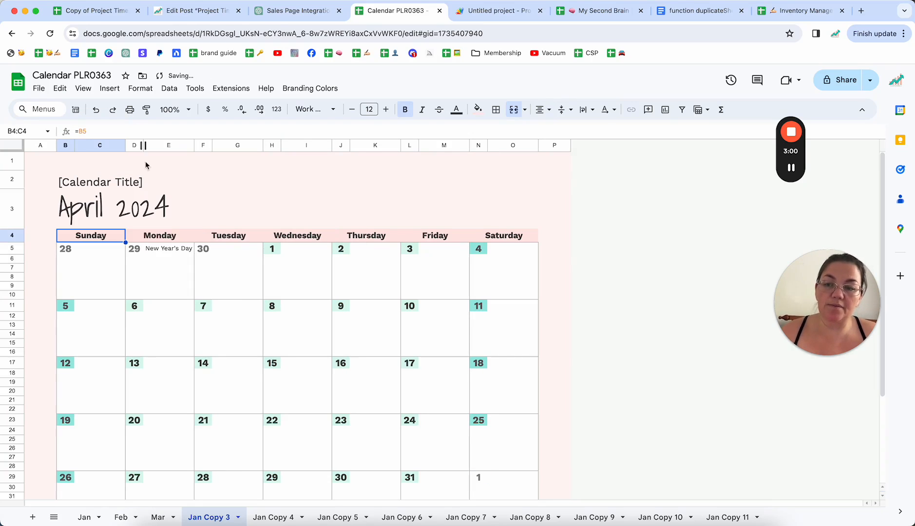
double_click(212, 517)
text(Apr)
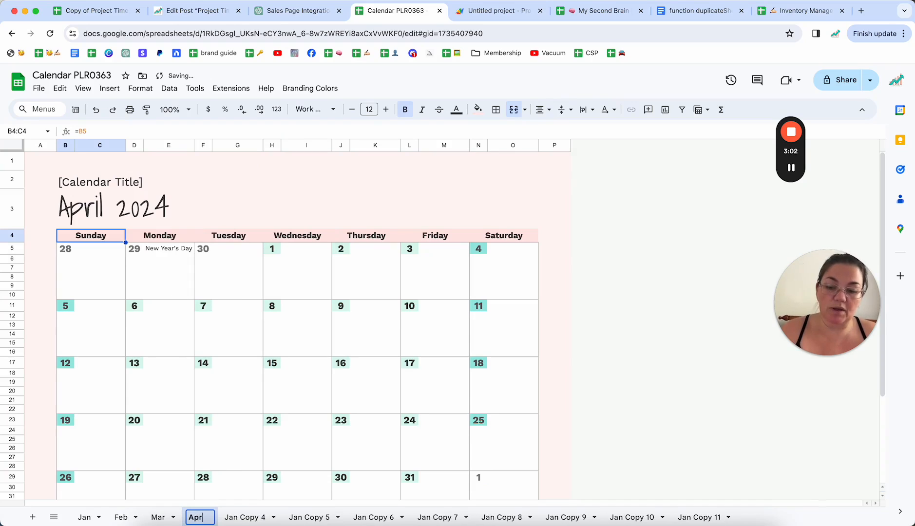
Paste the copied formula into Jan Copy 4's month heading, adjust its months argument to give May 2024, and rename the sheet as May.
click(244, 517)
click(88, 214)
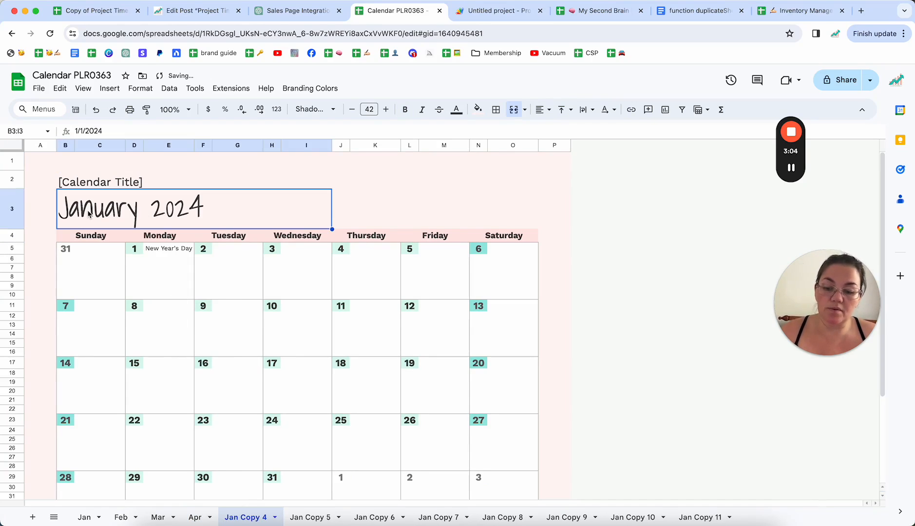
key(ctrl+v)
click(141, 131)
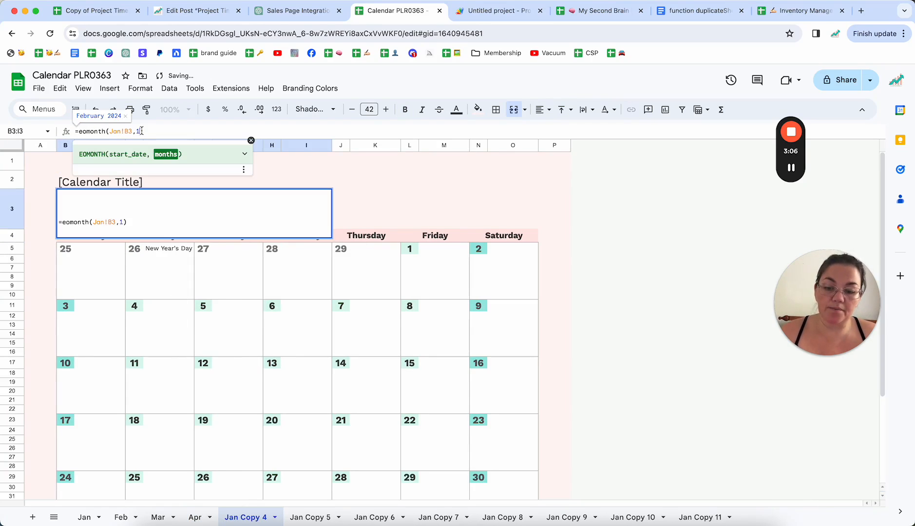
key(Return)
double_click(241, 518)
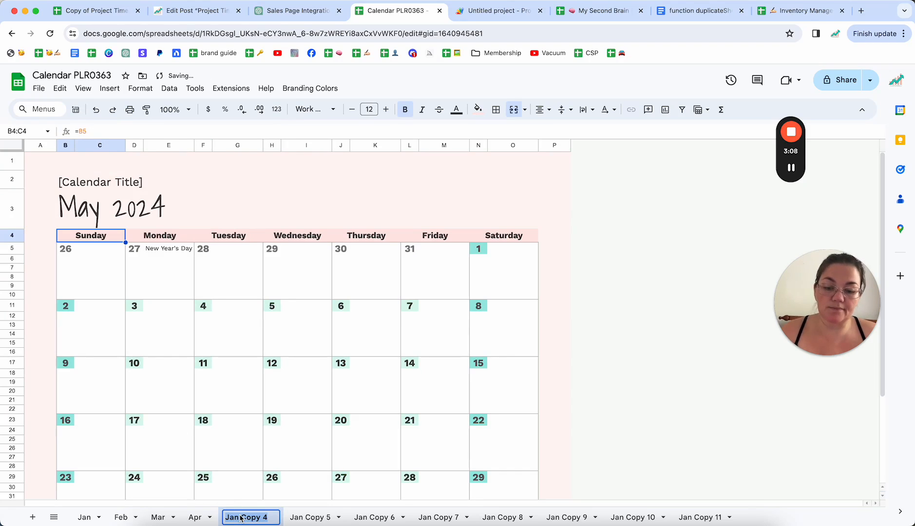
text(May)
key(Return)
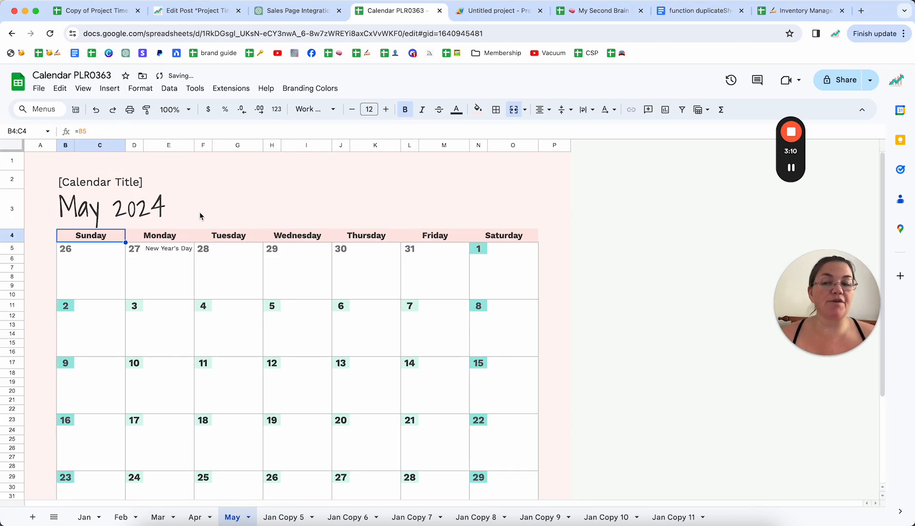
Delete the New Year's Day entry in cell E5 from the May, Apr, Mar and Feb sheets.
click(162, 250)
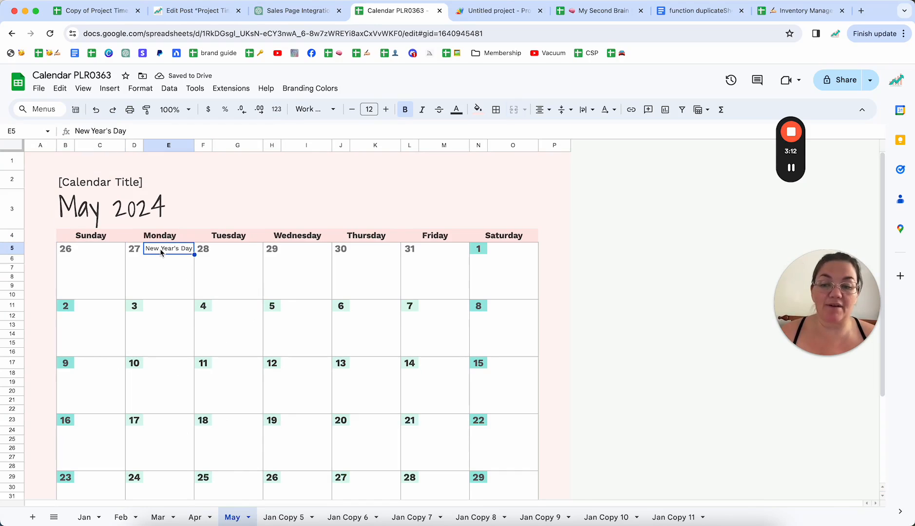
key(Delete)
click(194, 518)
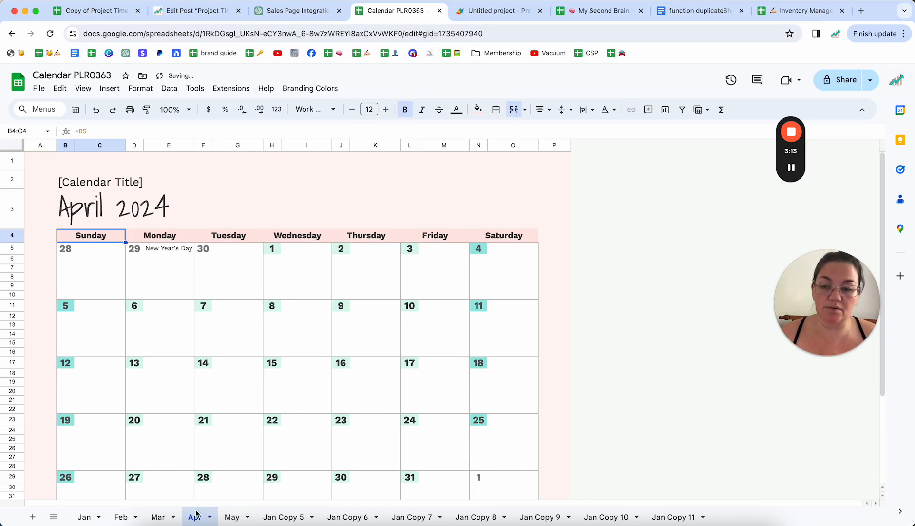
click(158, 251)
key(Delete)
click(158, 518)
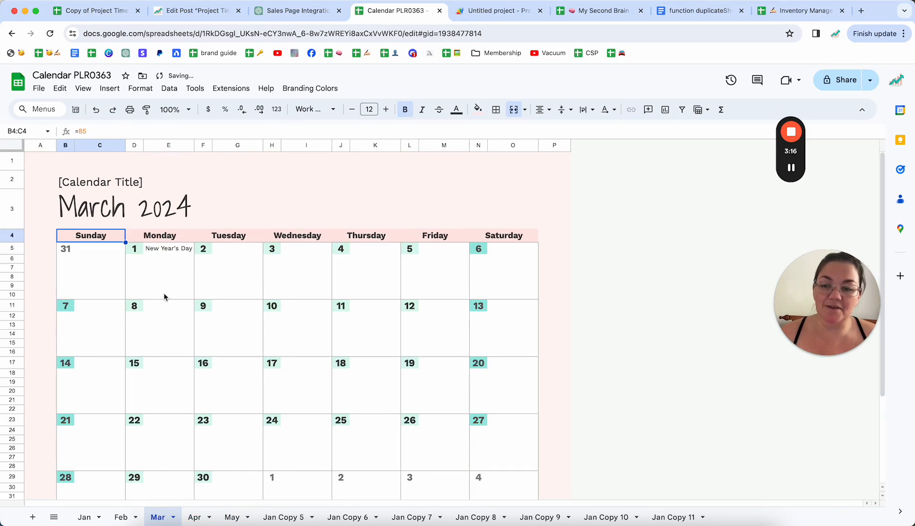
click(161, 251)
key(Delete)
click(121, 518)
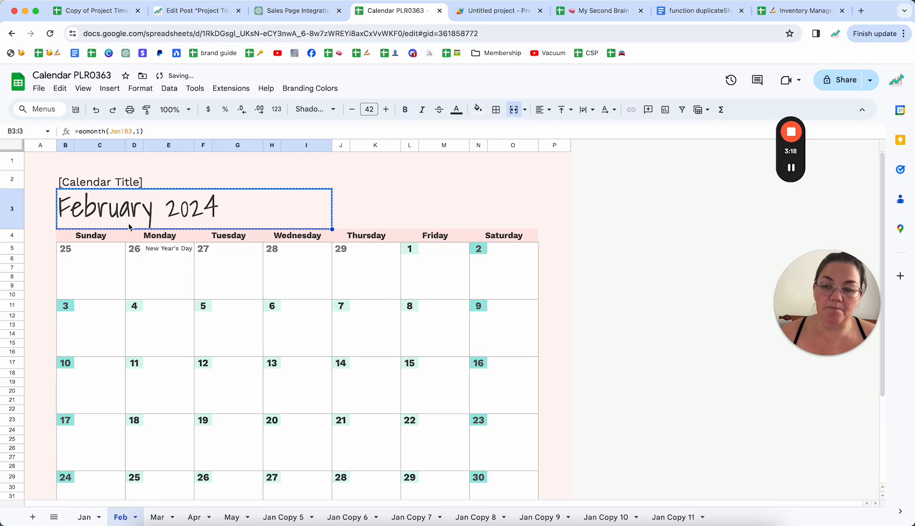
click(162, 251)
key(Delete)
click(221, 287)
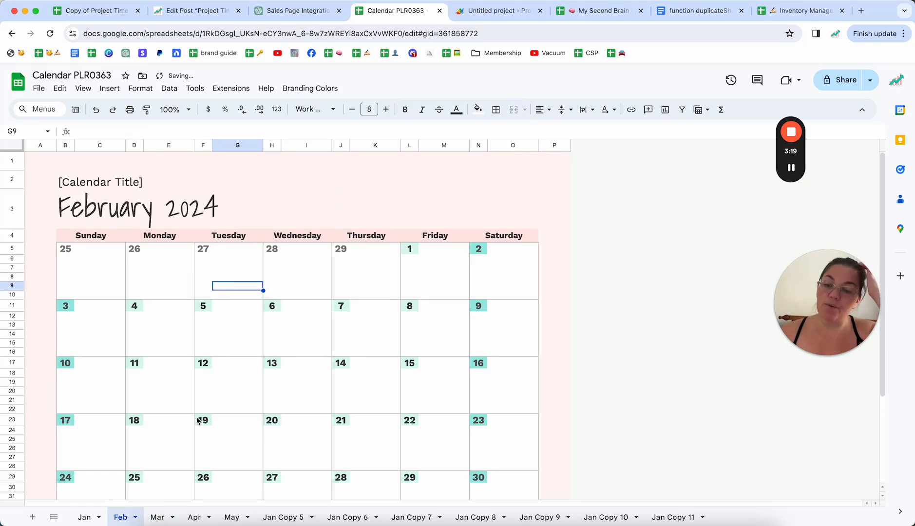
Review the Mar, Apr and May sheets, examining the May calendar from its heading down to the Notes row.
click(158, 518)
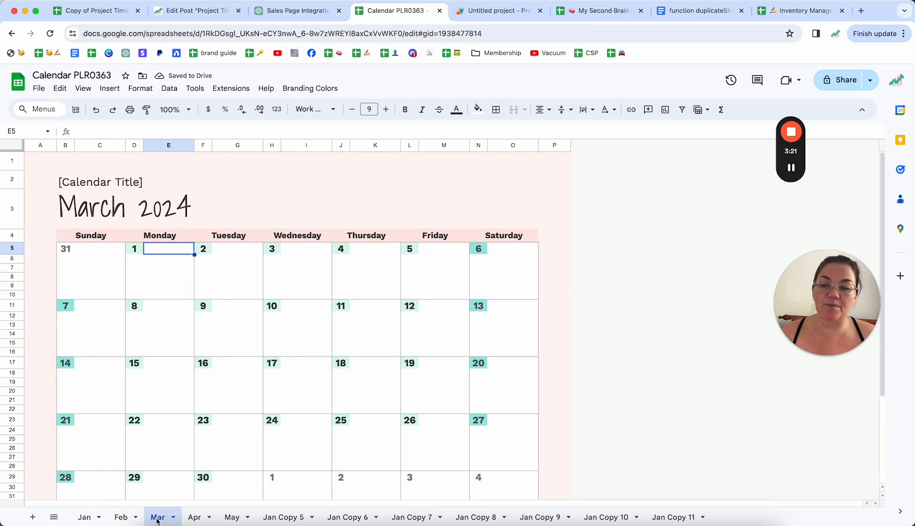
click(194, 517)
click(232, 518)
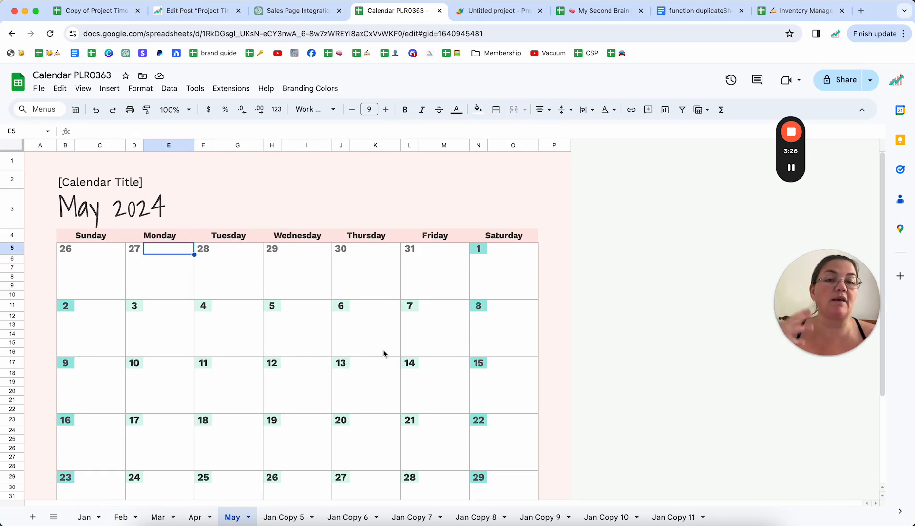
click(567, 231)
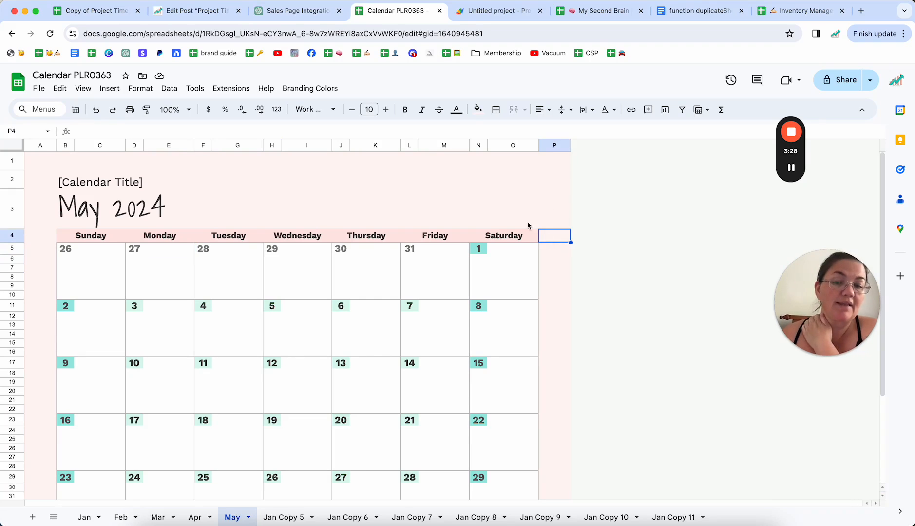
click(487, 204)
scroll(486, 202, down, 1)
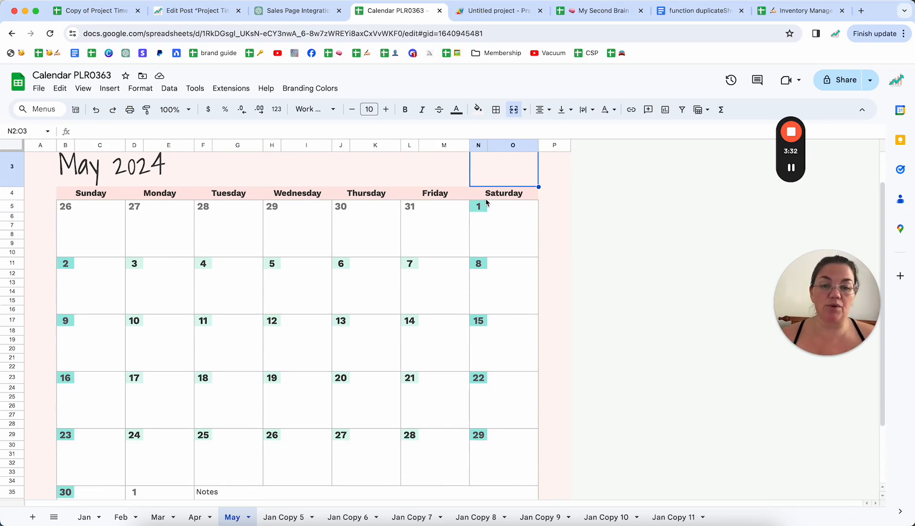
click(556, 226)
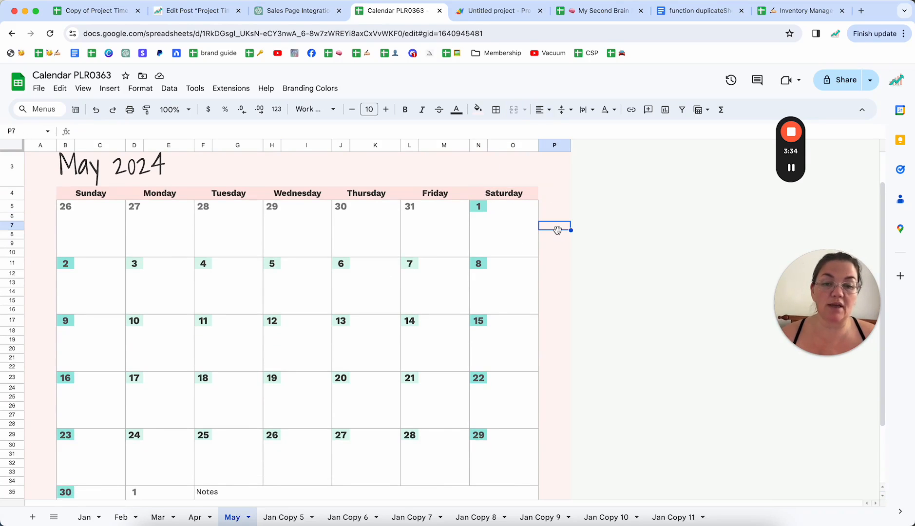
scroll(559, 232, up, 2)
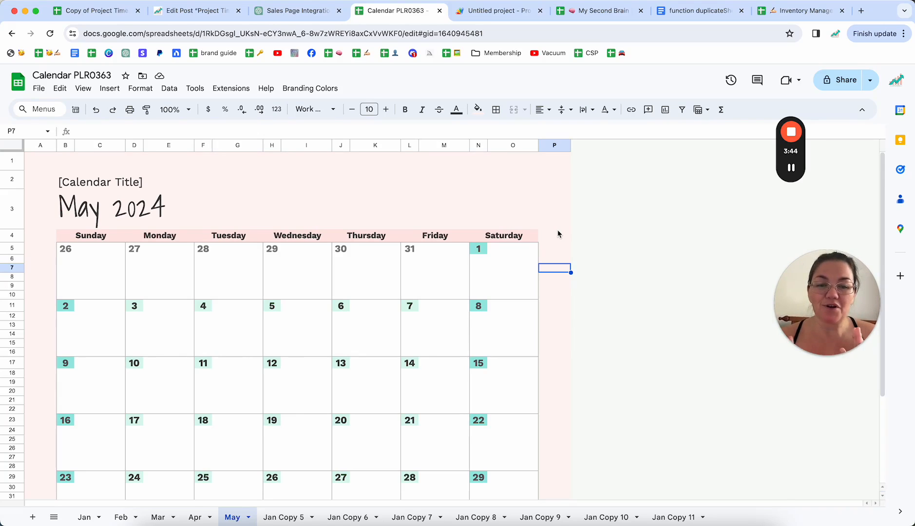
click(518, 192)
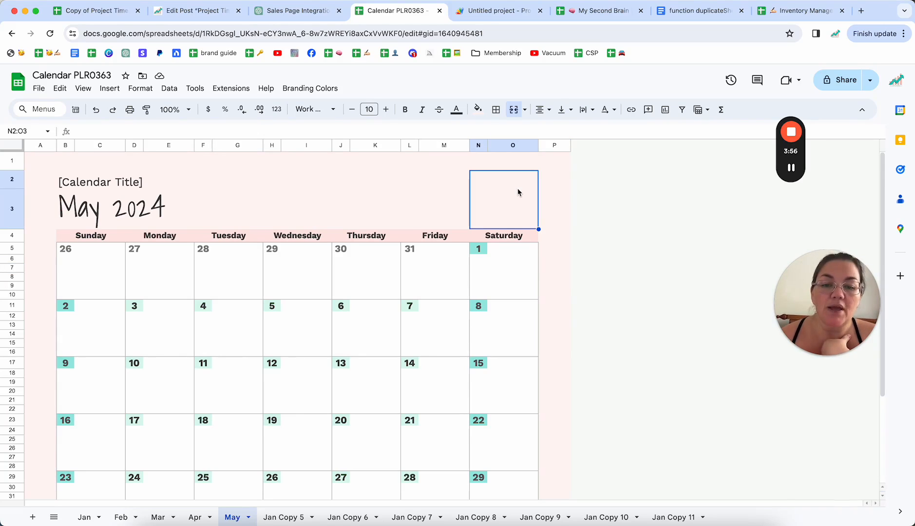